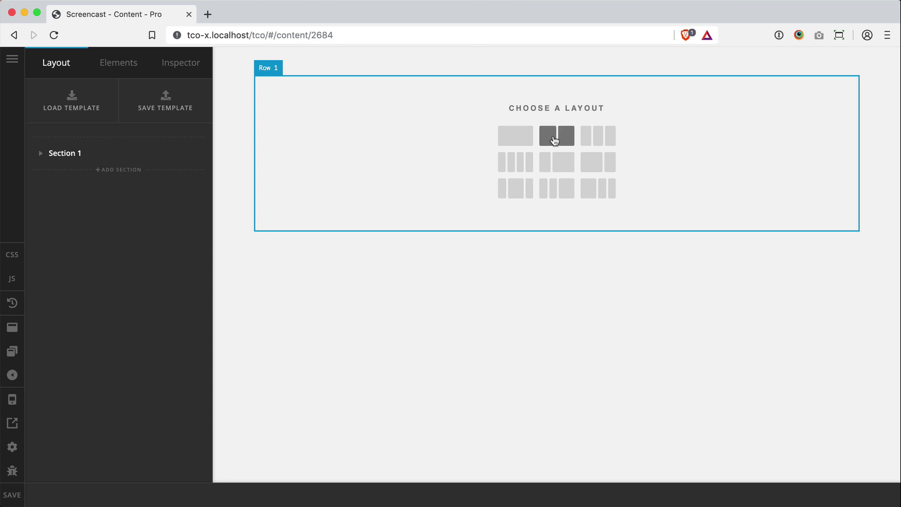
Apply the 4-column preset to Row 1.
{"action": "left_click", "coordinate": [512, 163]}
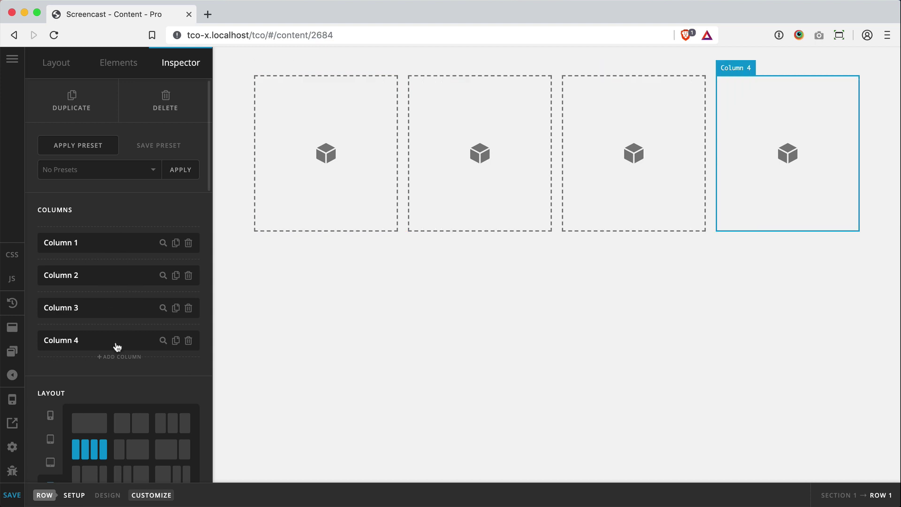
{"action": "scroll", "coordinate": [117, 346], "scroll_direction": "down", "scroll_amount": 3}
{"action": "scroll", "coordinate": [117, 346], "scroll_direction": "down", "scroll_amount": 2}
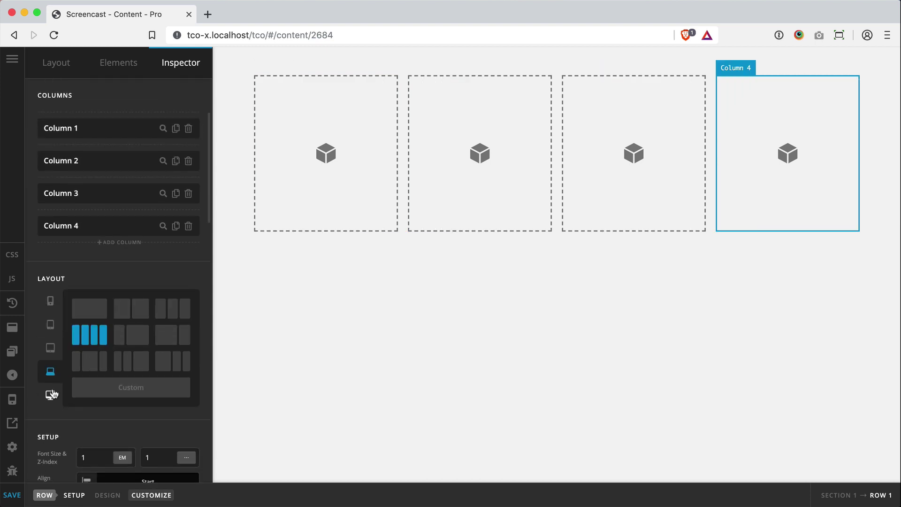
Review the two-column tablet and one-column phone layouts, then return to the laptop breakpoint.
{"action": "left_click", "coordinate": [51, 330]}
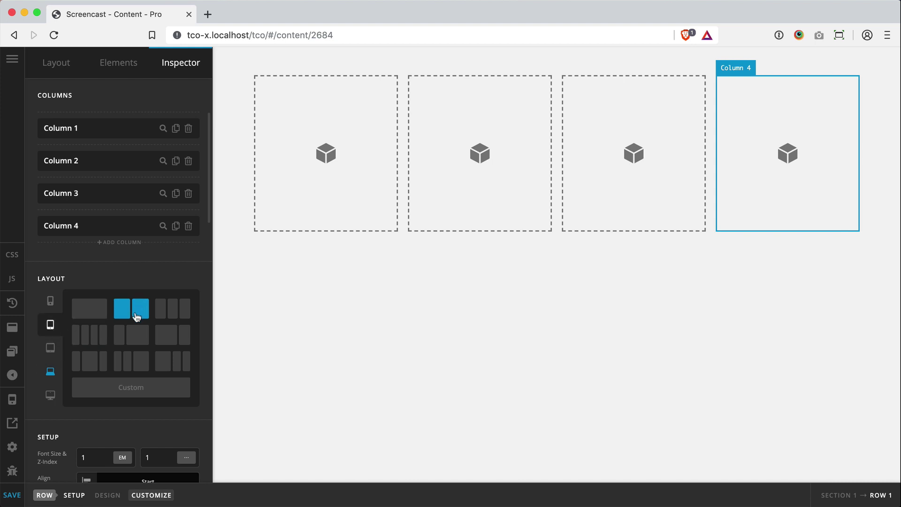
{"action": "left_click", "coordinate": [47, 307]}
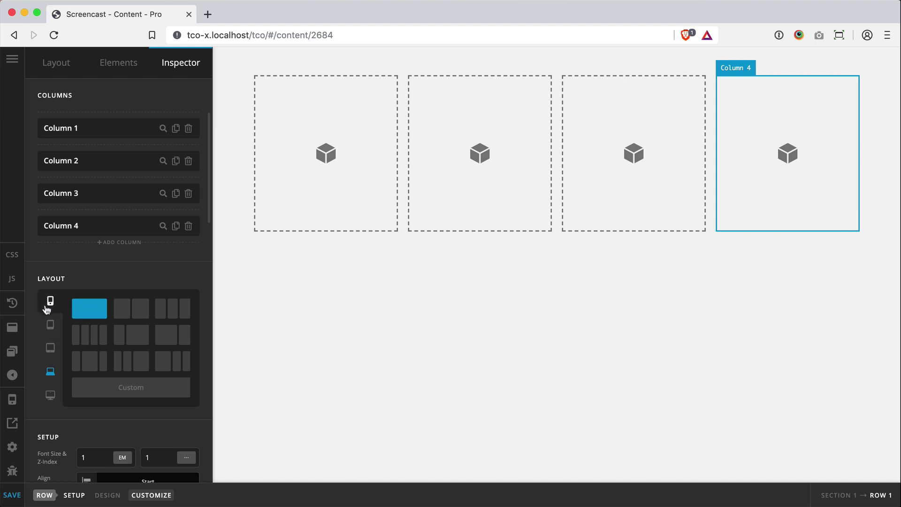
{"action": "left_click", "coordinate": [52, 372]}
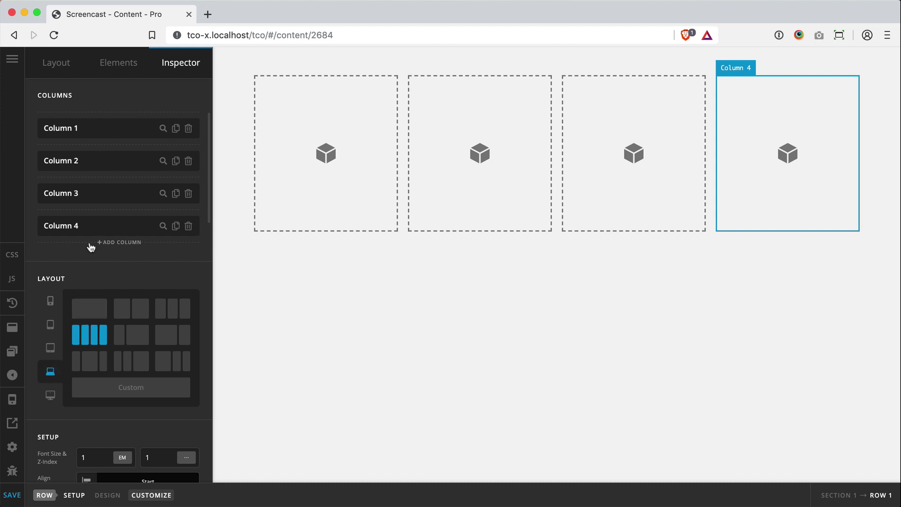
{"action": "scroll", "coordinate": [84, 330], "scroll_direction": "up", "scroll_amount": 3}
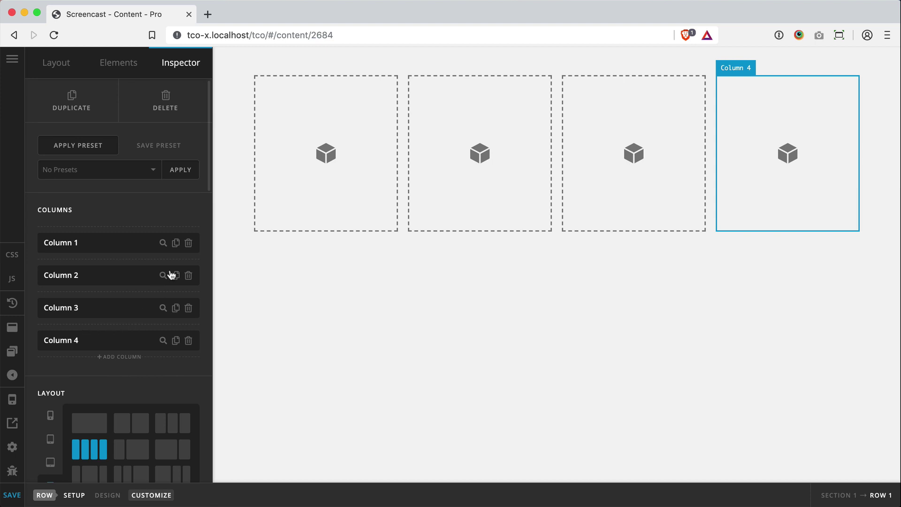
Add Column 5 and Column 6 to Row 1, making six columns in total.
{"action": "left_click", "coordinate": [108, 364]}
{"action": "left_click", "coordinate": [117, 389]}
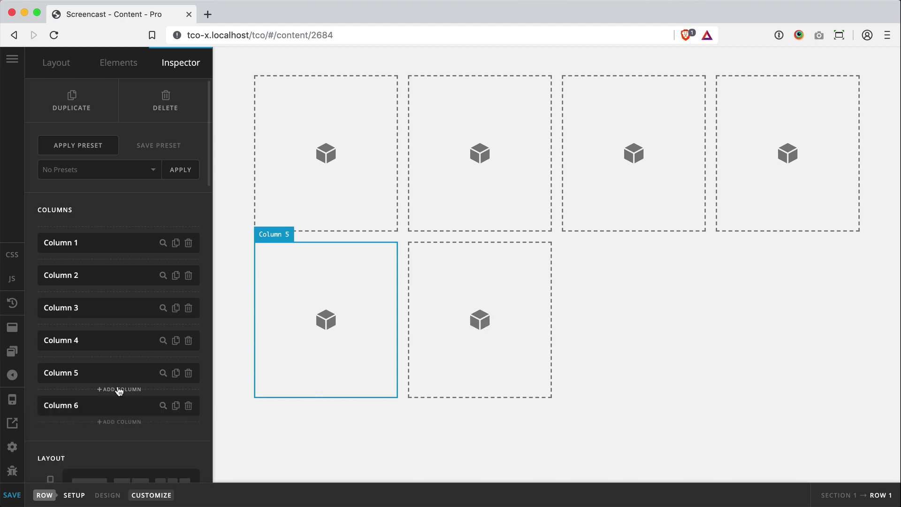
{"action": "scroll", "coordinate": [114, 402], "scroll_direction": "down", "scroll_amount": 3}
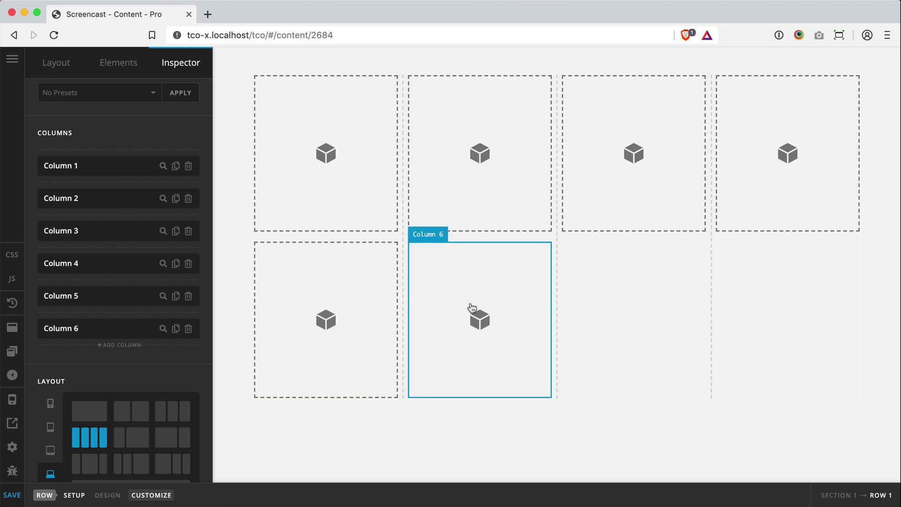
{"action": "scroll", "coordinate": [123, 356], "scroll_direction": "down", "scroll_amount": 5}
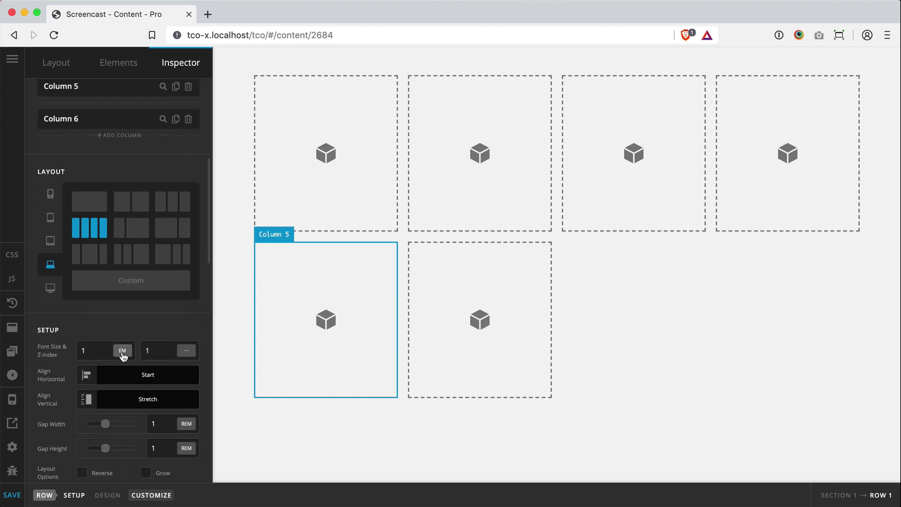
{"action": "scroll", "coordinate": [122, 355], "scroll_direction": "down", "scroll_amount": 3}
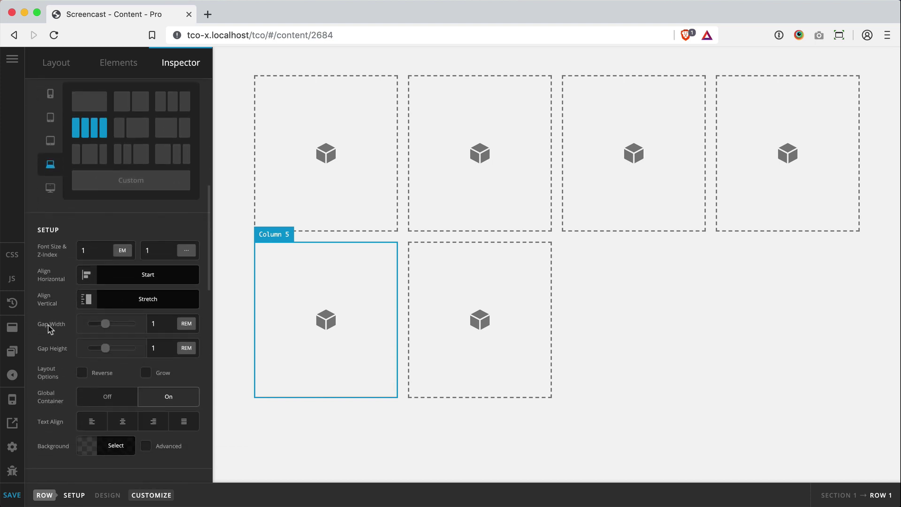
{"action": "left_click", "coordinate": [115, 277]}
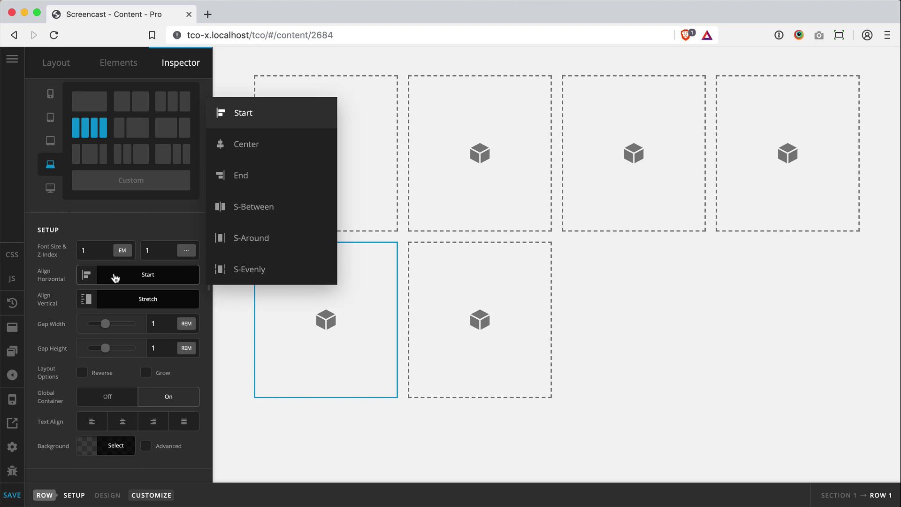
{"action": "left_click", "coordinate": [240, 144]}
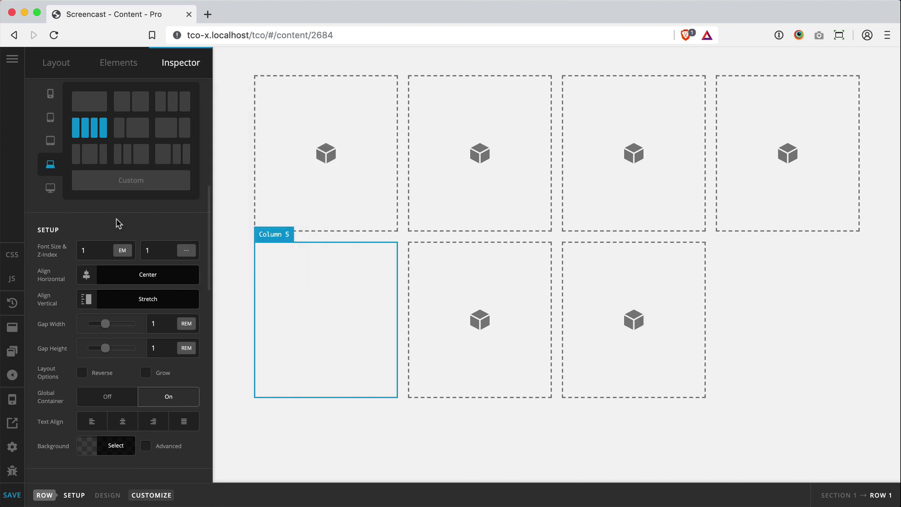
{"action": "left_click", "coordinate": [141, 277]}
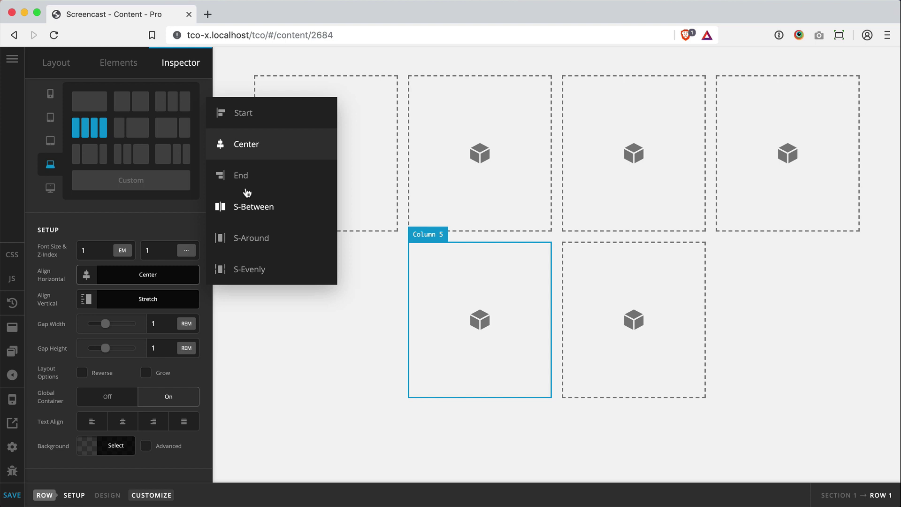
{"action": "left_click", "coordinate": [241, 209]}
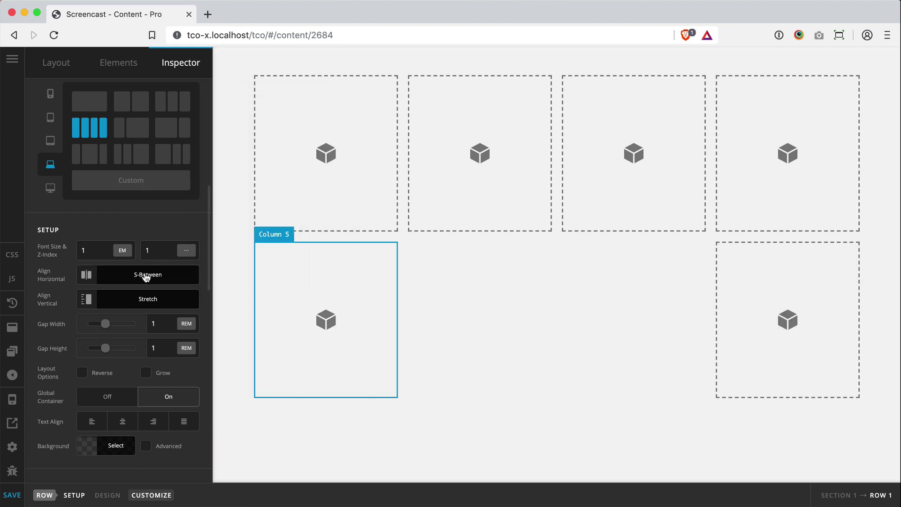
{"action": "left_click", "coordinate": [145, 278]}
{"action": "left_click", "coordinate": [238, 113]}
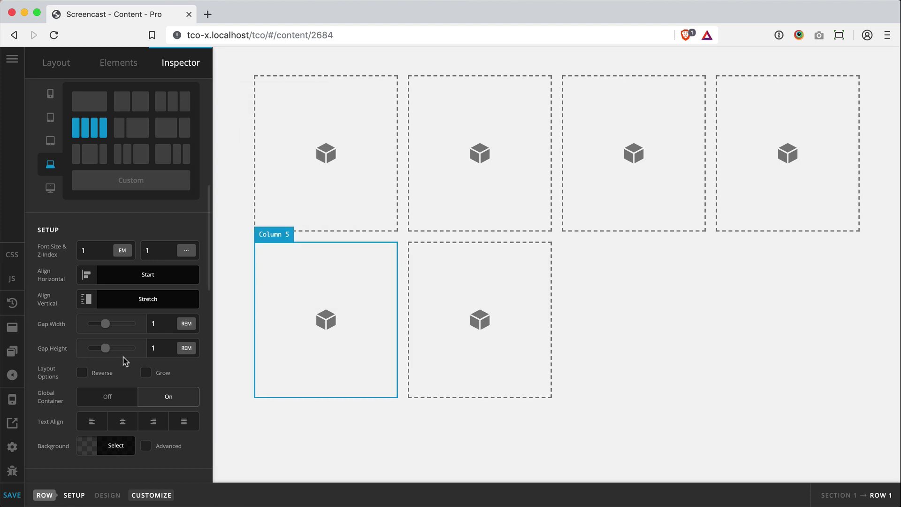
{"action": "left_click", "coordinate": [146, 374]}
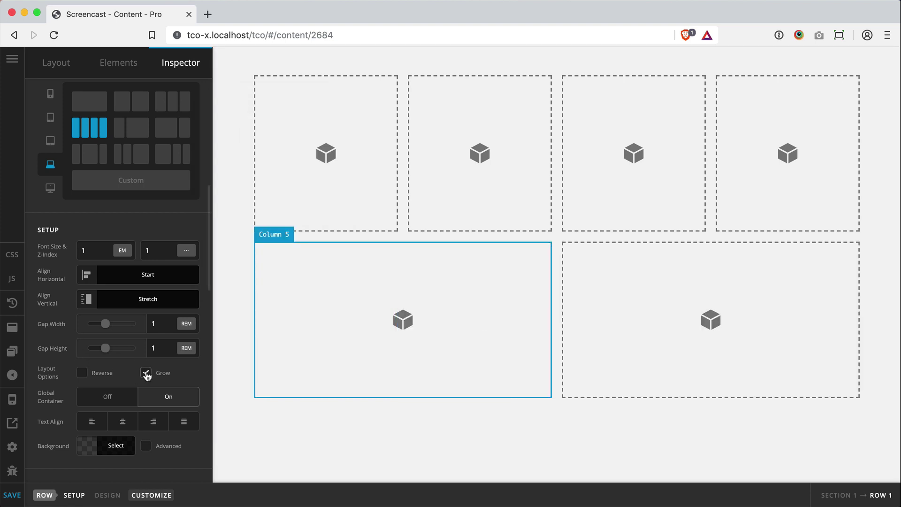
{"action": "left_click", "coordinate": [146, 373]}
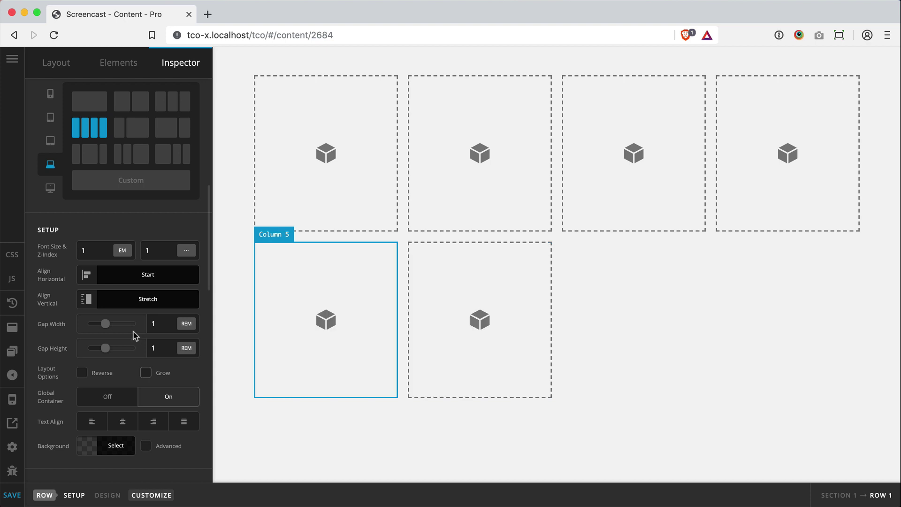
{"action": "scroll", "coordinate": [135, 335], "scroll_direction": "up", "scroll_amount": 8}
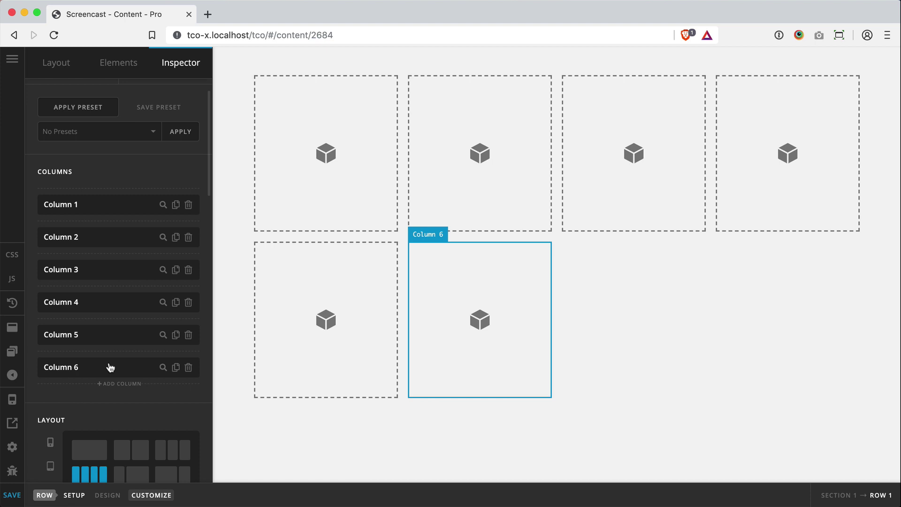
{"action": "scroll", "coordinate": [110, 366], "scroll_direction": "down", "scroll_amount": 5}
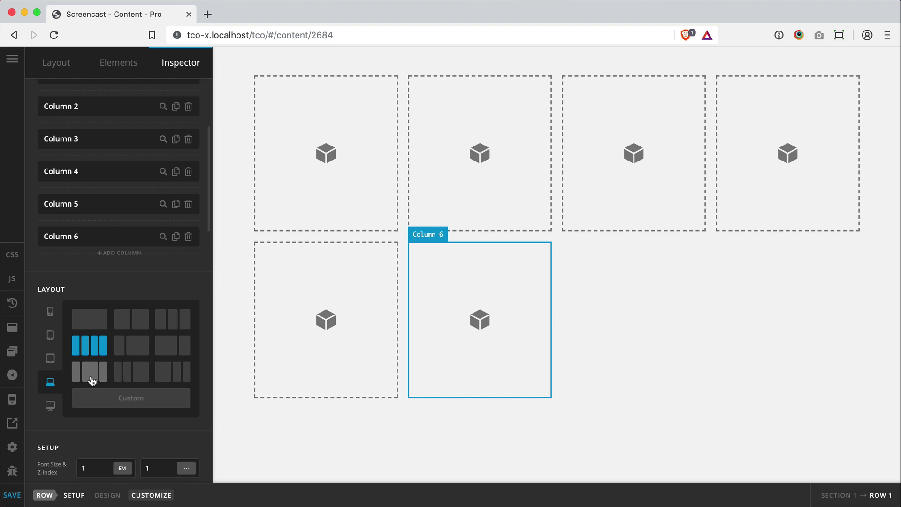
{"action": "left_click", "coordinate": [165, 323]}
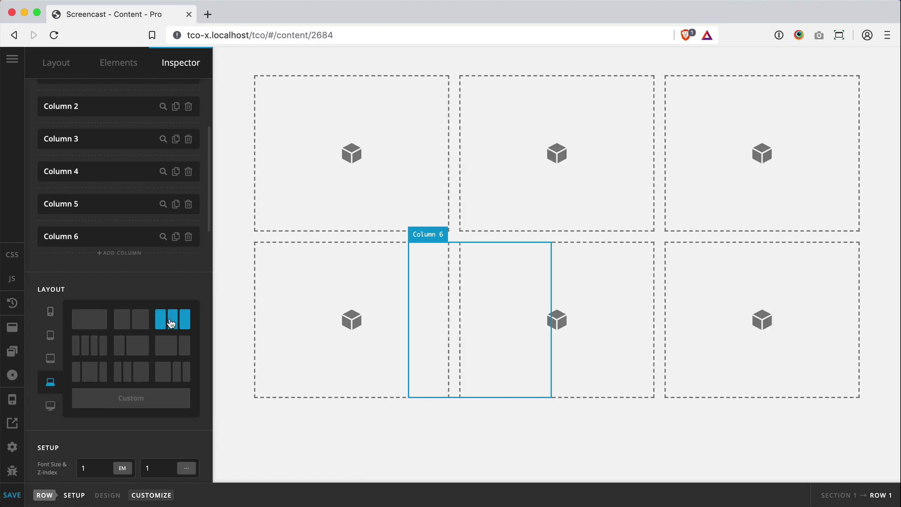
{"action": "left_click", "coordinate": [138, 324]}
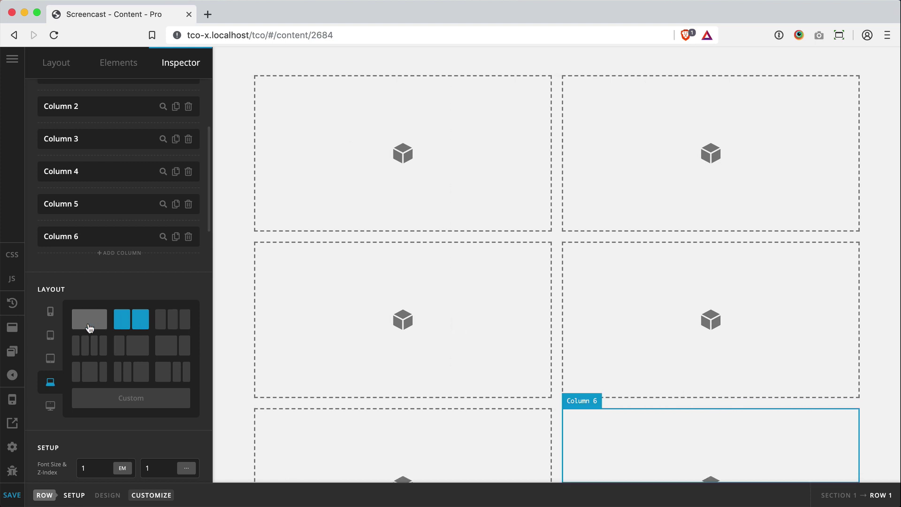
{"action": "left_click", "coordinate": [90, 324]}
{"action": "left_click", "coordinate": [89, 345]}
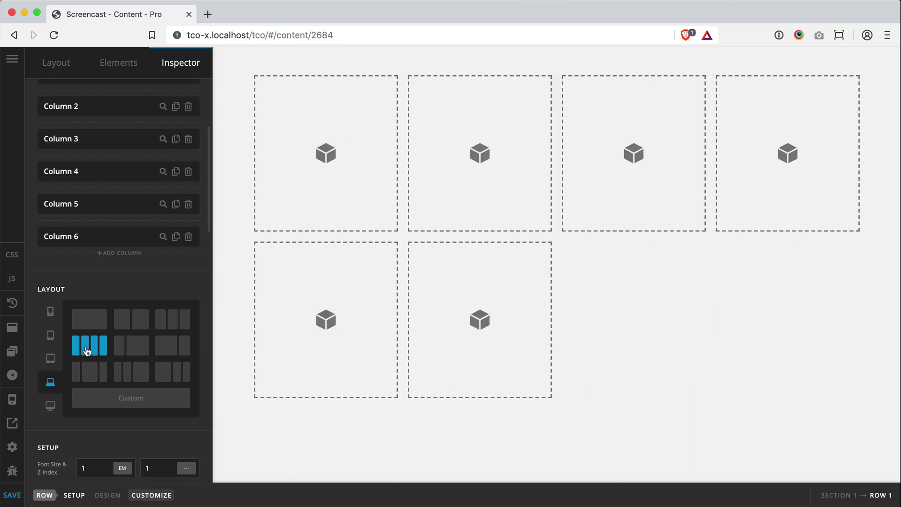
{"action": "left_click", "coordinate": [51, 334]}
{"action": "left_click", "coordinate": [49, 384]}
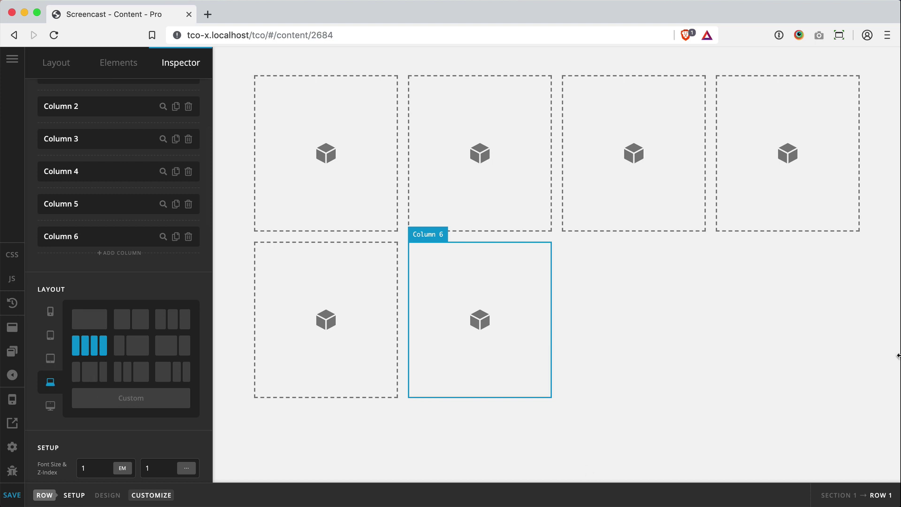
At tablet landscape width, set Row 1 to the 3-column preset, then restore full browser width.
{"action": "left_click_drag", "start_coordinate": [897, 355], "coordinate": [817, 359]}
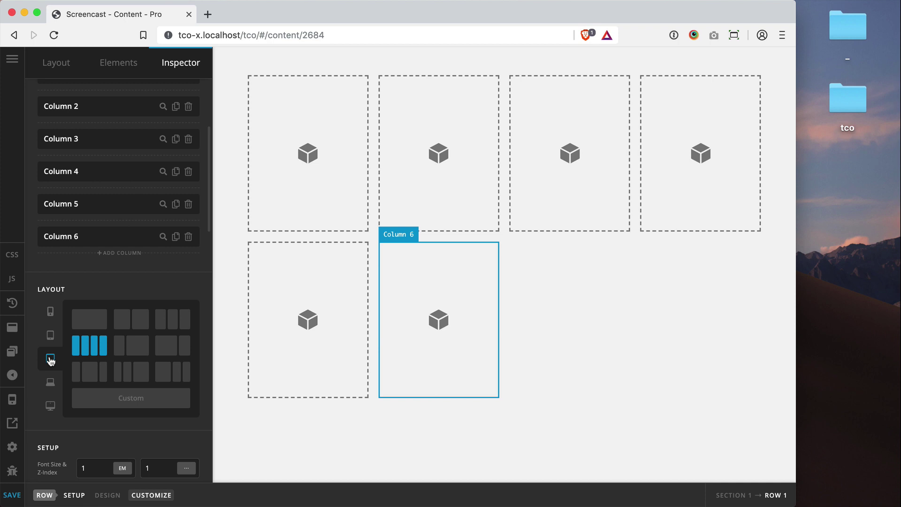
{"action": "left_click", "coordinate": [172, 319]}
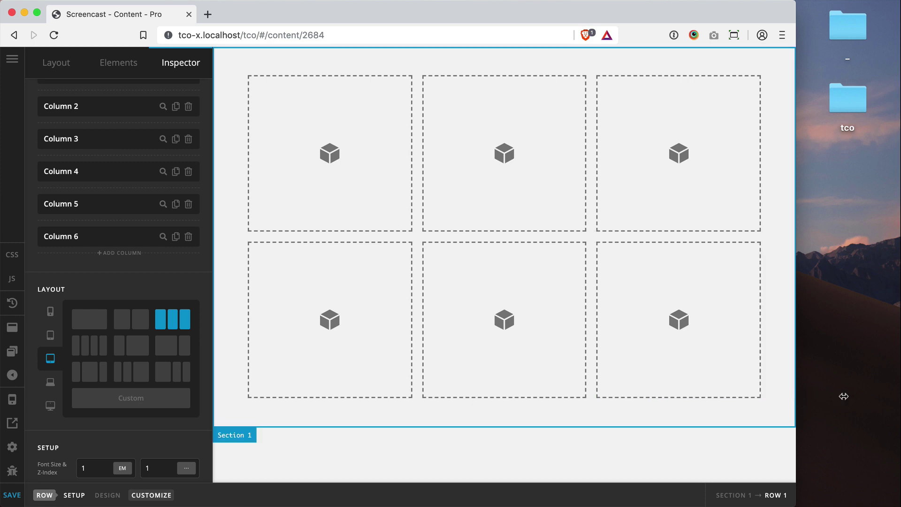
{"action": "left_click_drag", "start_coordinate": [797, 395], "coordinate": [898, 408]}
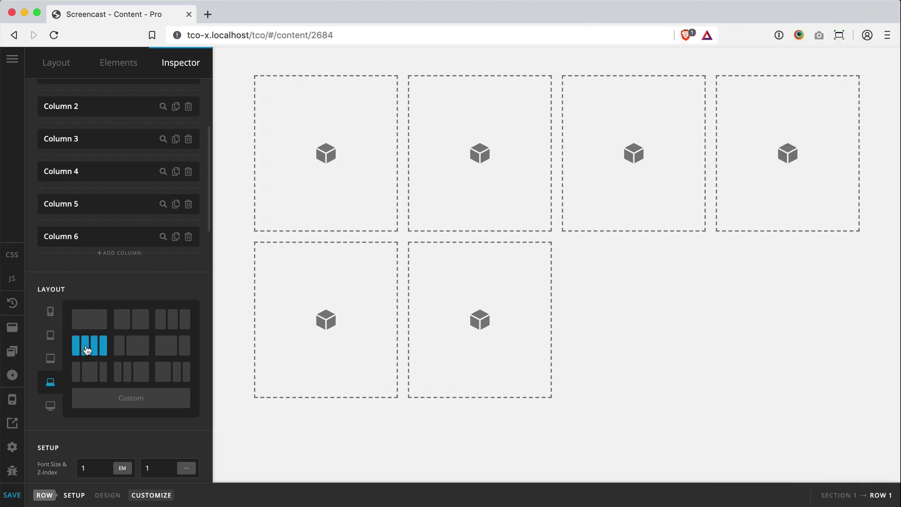
Check the tablet and phone layouts, then open the laptop's Custom widths (25% 25% 25% 25%).
{"action": "left_click", "coordinate": [51, 359]}
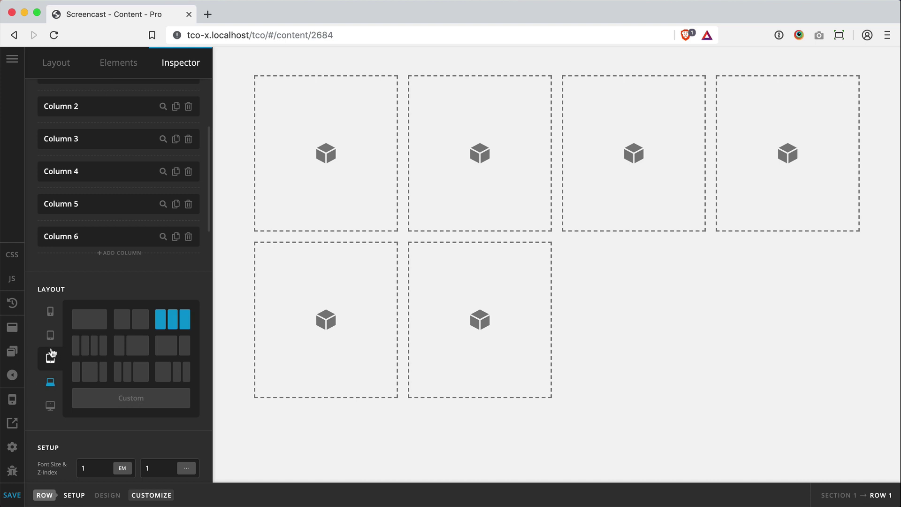
{"action": "left_click", "coordinate": [50, 335]}
{"action": "left_click", "coordinate": [50, 319]}
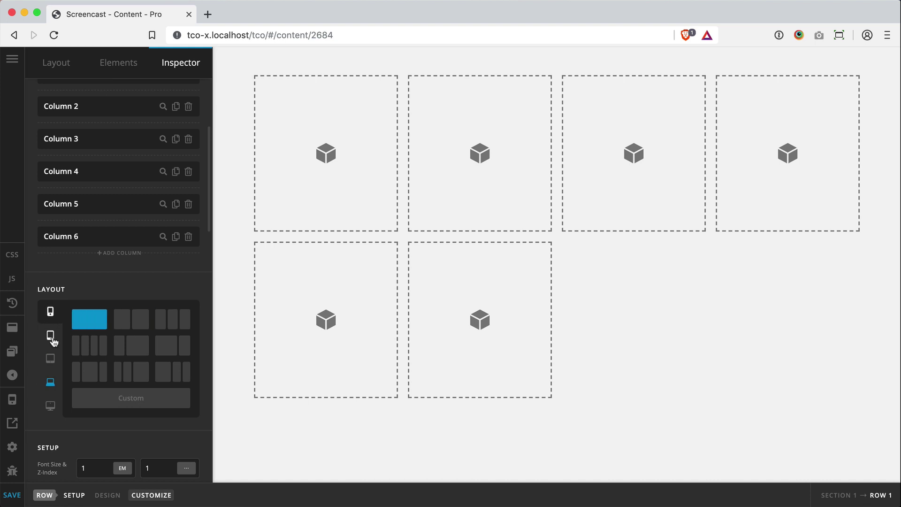
{"action": "left_click", "coordinate": [52, 382]}
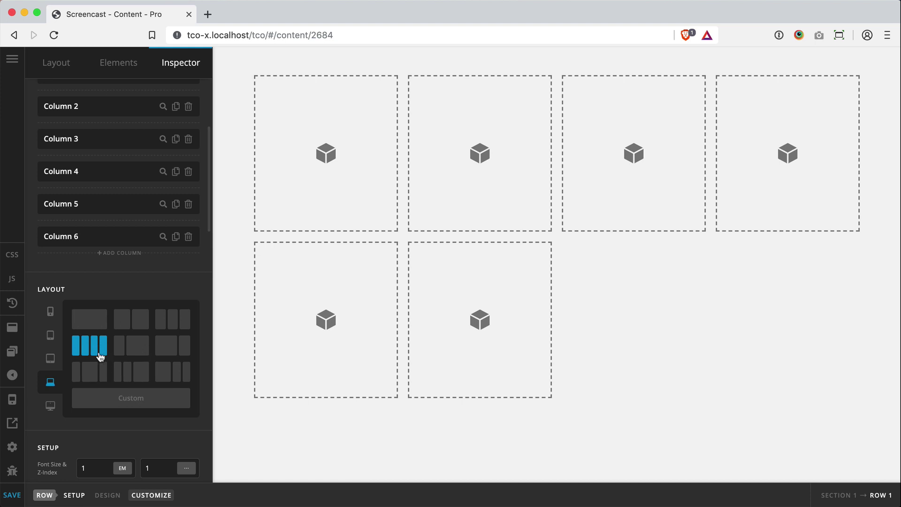
{"action": "left_click", "coordinate": [151, 402]}
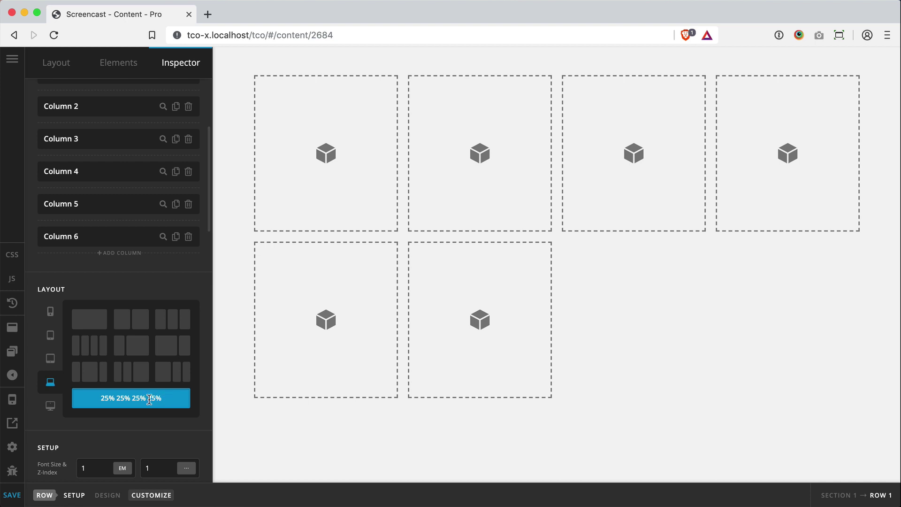
{"action": "key", "text": "Right"}
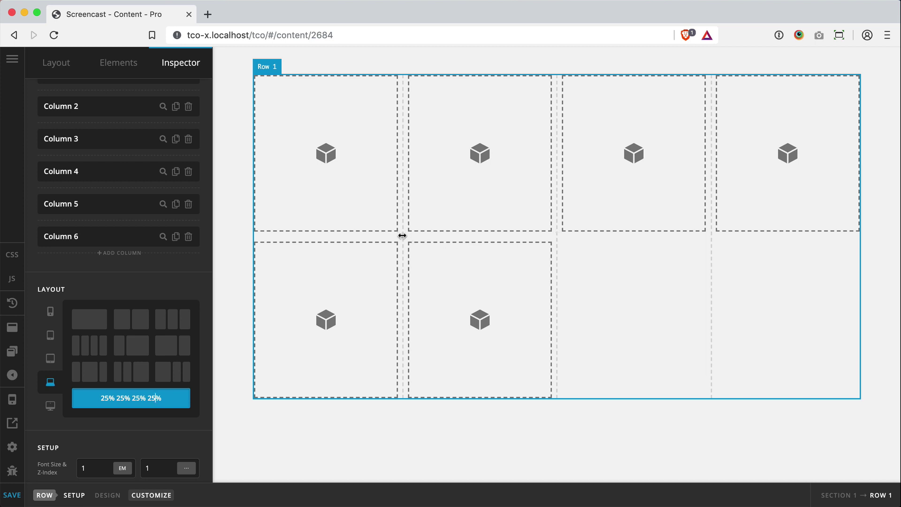
Drag the column gutters to give the four columns uneven widths.
{"action": "left_click_drag", "start_coordinate": [402, 235], "coordinate": [379, 235]}
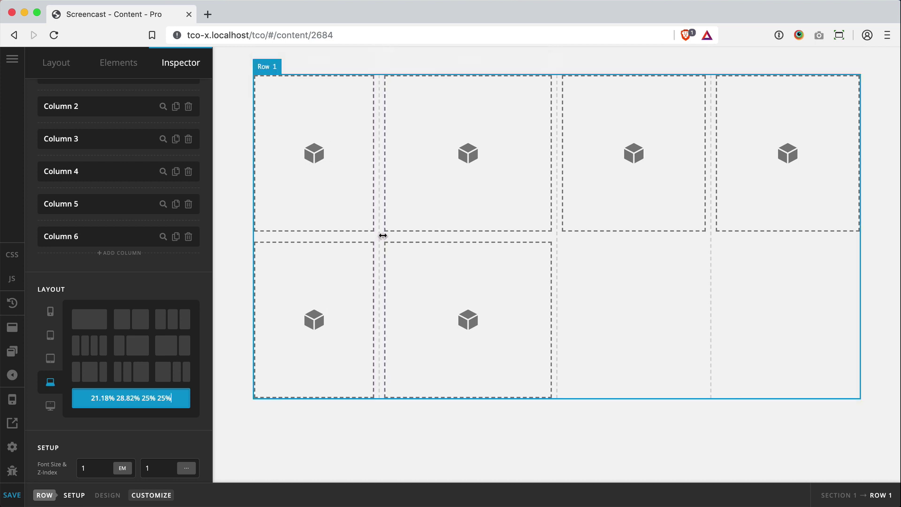
{"action": "left_click_drag", "start_coordinate": [711, 252], "coordinate": [759, 251]}
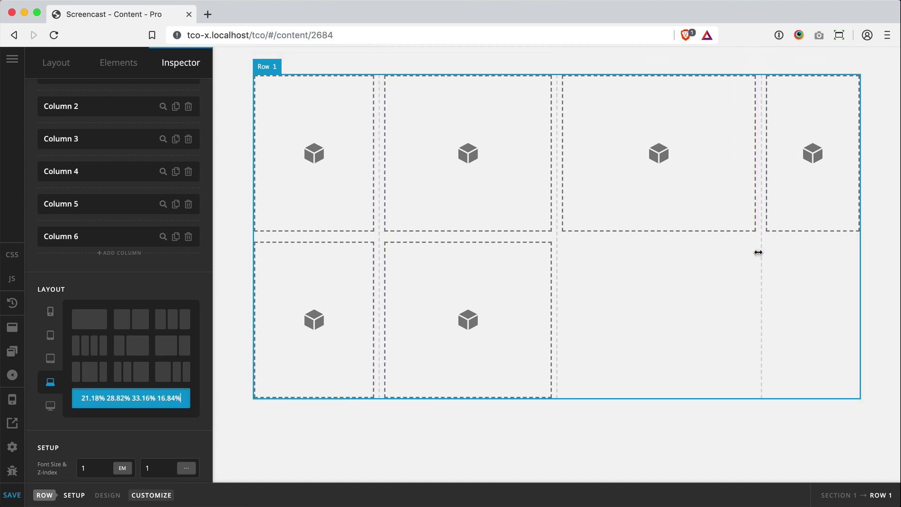
{"action": "left_click_drag", "start_coordinate": [558, 240], "coordinate": [647, 239]}
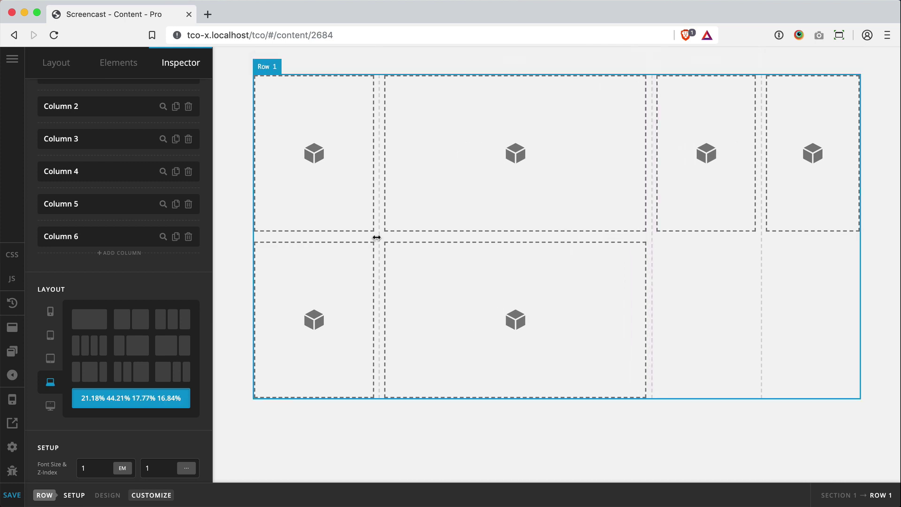
{"action": "left_click_drag", "start_coordinate": [375, 239], "coordinate": [432, 238]}
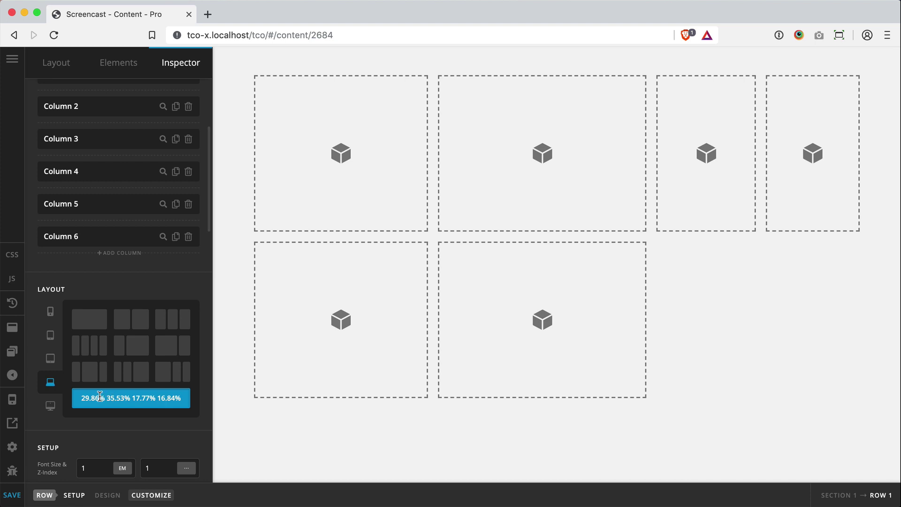
Change the first column's width to 29.86% in the Layout field.
{"action": "left_click_drag", "start_coordinate": [99, 397], "coordinate": [91, 397]}
{"action": "type", "text": "86"}
{"action": "left_click_drag", "start_coordinate": [125, 397], "coordinate": [118, 397]}
{"action": "left_click", "coordinate": [147, 396]}
Apply the four-equal-columns preset to Row 1's laptop layout.
{"action": "left_click", "coordinate": [87, 349]}
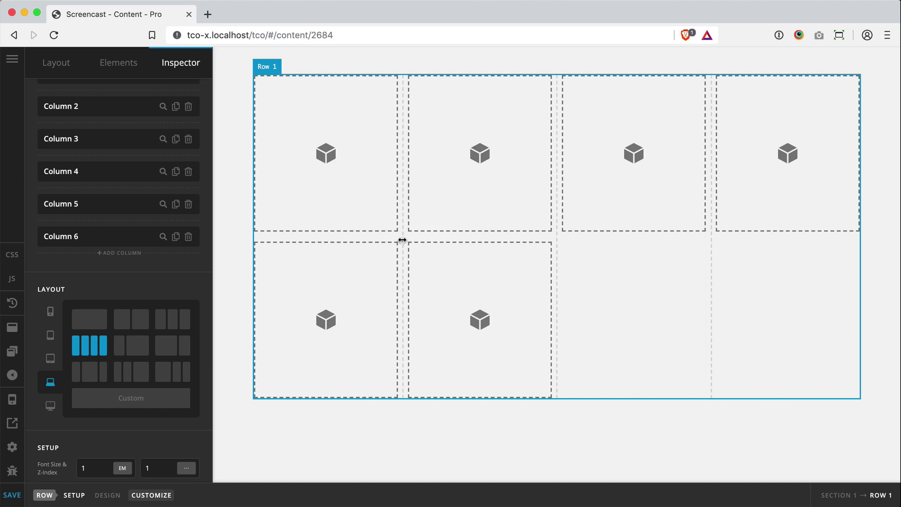
{"action": "scroll", "coordinate": [117, 340], "scroll_direction": "down", "scroll_amount": 6}
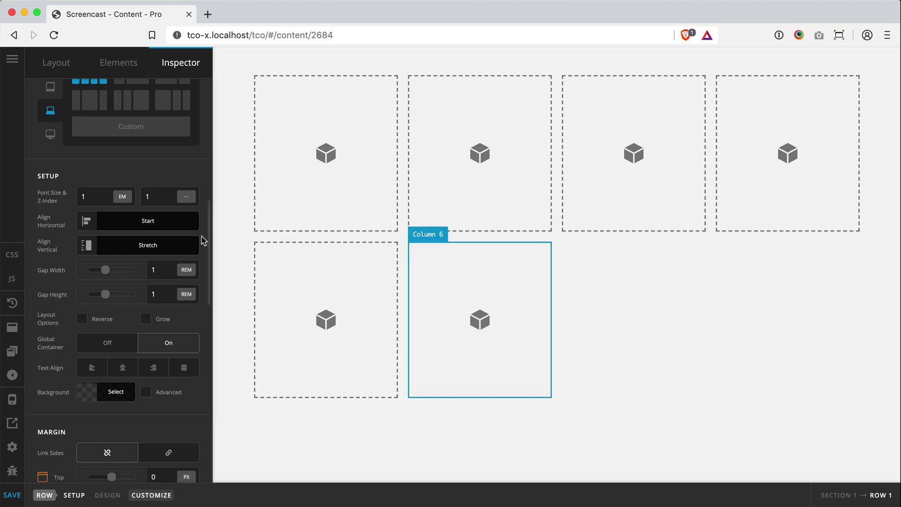
{"action": "left_click", "coordinate": [174, 220]}
{"action": "left_click", "coordinate": [245, 258]}
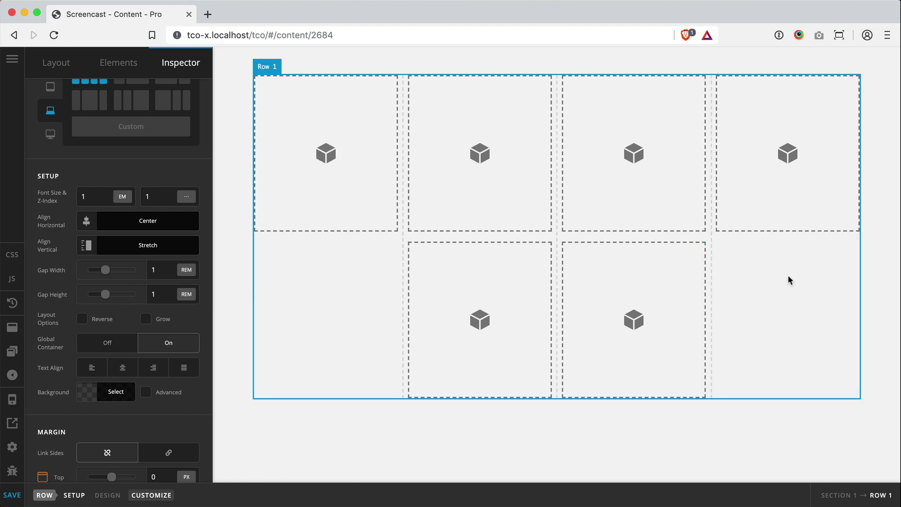
{"action": "left_click", "coordinate": [128, 223]}
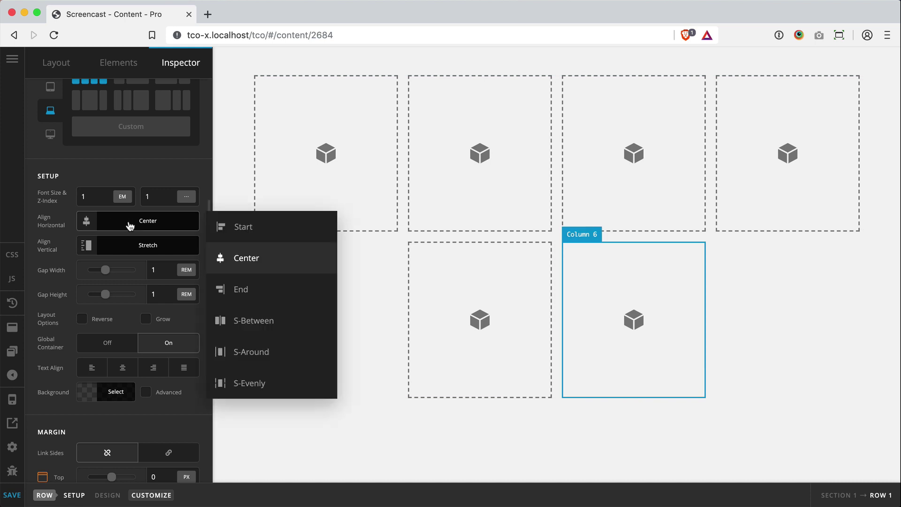
{"action": "left_click", "coordinate": [266, 229]}
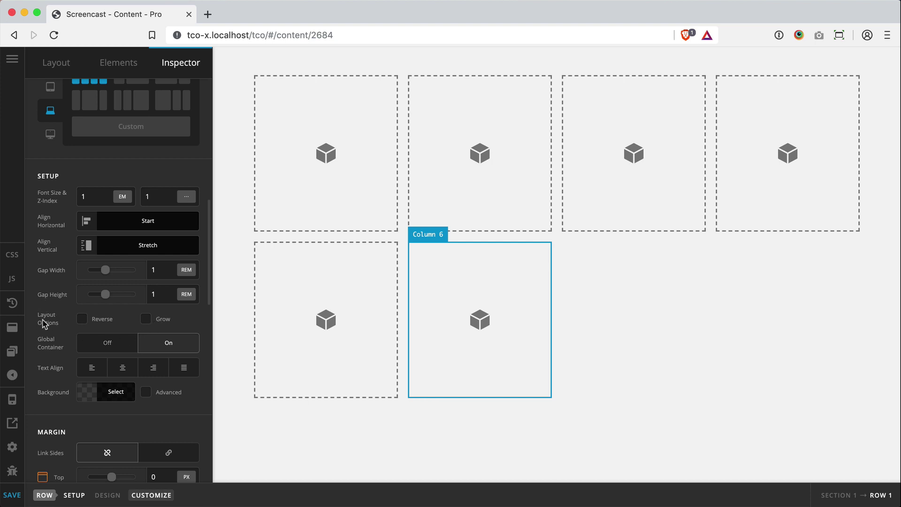
{"action": "double_click", "coordinate": [152, 269]}
{"action": "type", "text": "2"}
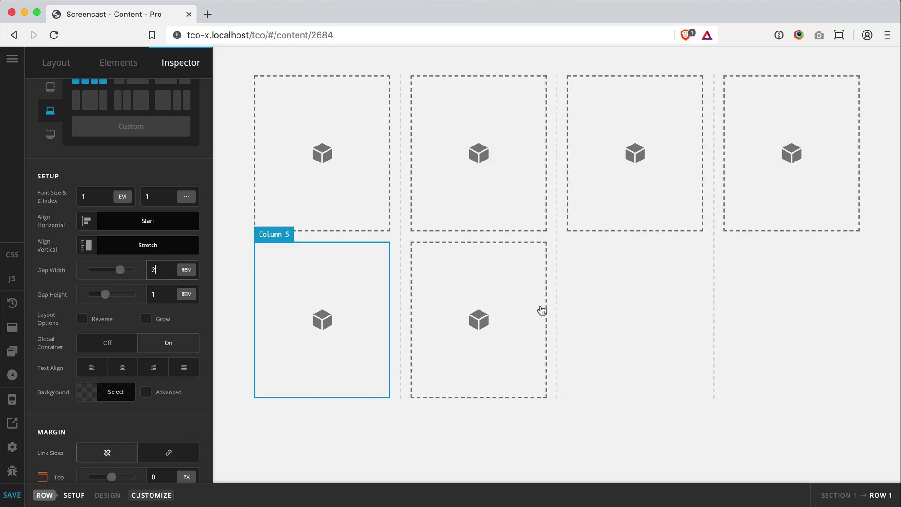
{"action": "double_click", "coordinate": [165, 295]}
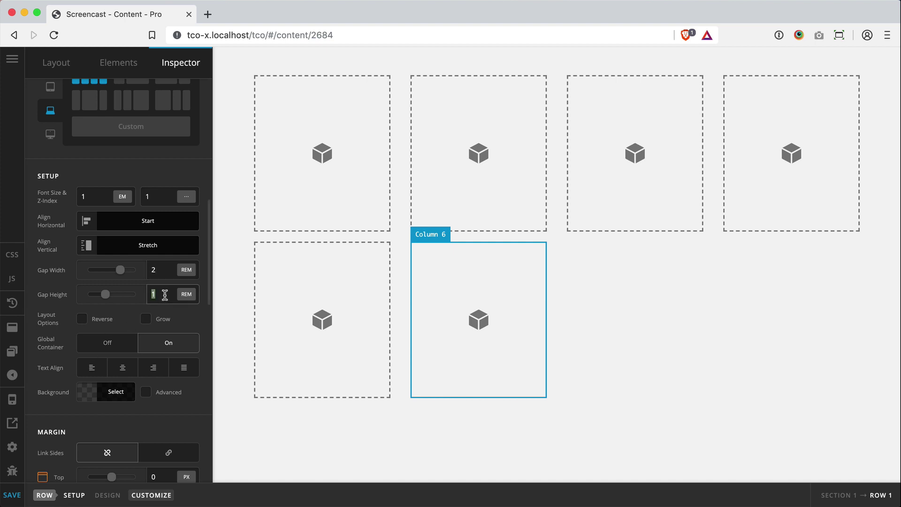
{"action": "type", "text": "2"}
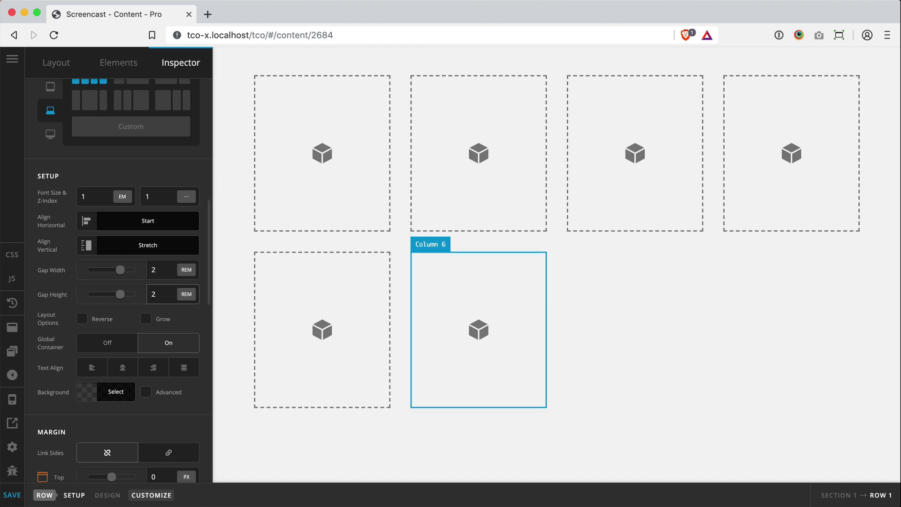
{"action": "double_click", "coordinate": [153, 294]}
{"action": "type", "text": "1"}
{"action": "double_click", "coordinate": [161, 267]}
{"action": "type", "text": "1"}
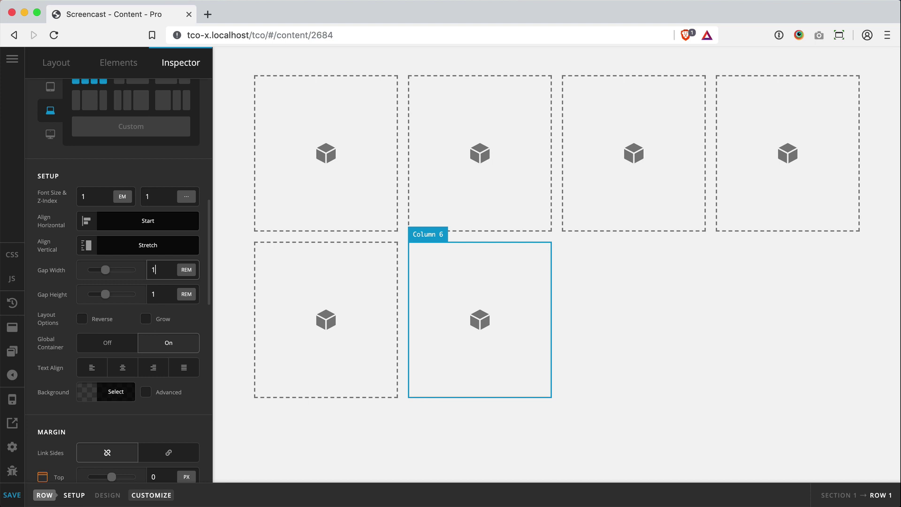
{"action": "left_click", "coordinate": [61, 322]}
{"action": "left_click", "coordinate": [146, 319]}
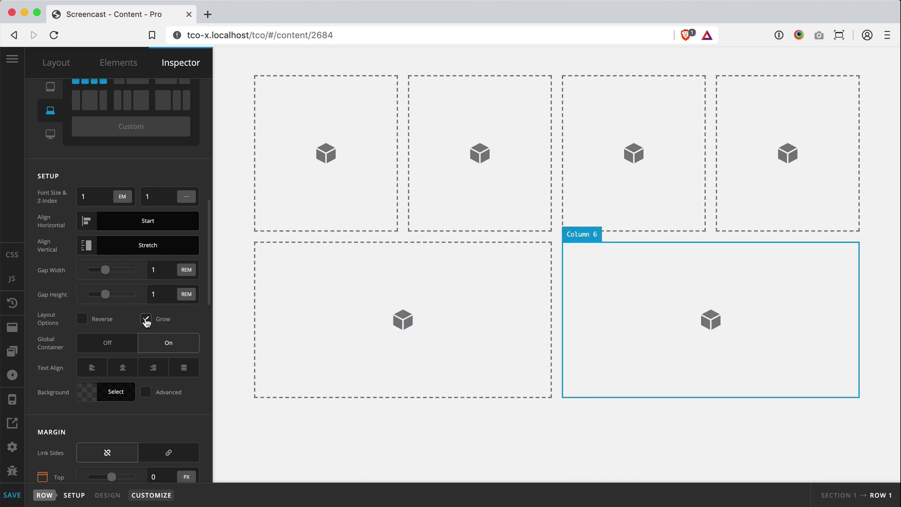
{"action": "left_click", "coordinate": [146, 320]}
{"action": "scroll", "coordinate": [48, 326], "scroll_direction": "down", "scroll_amount": 3}
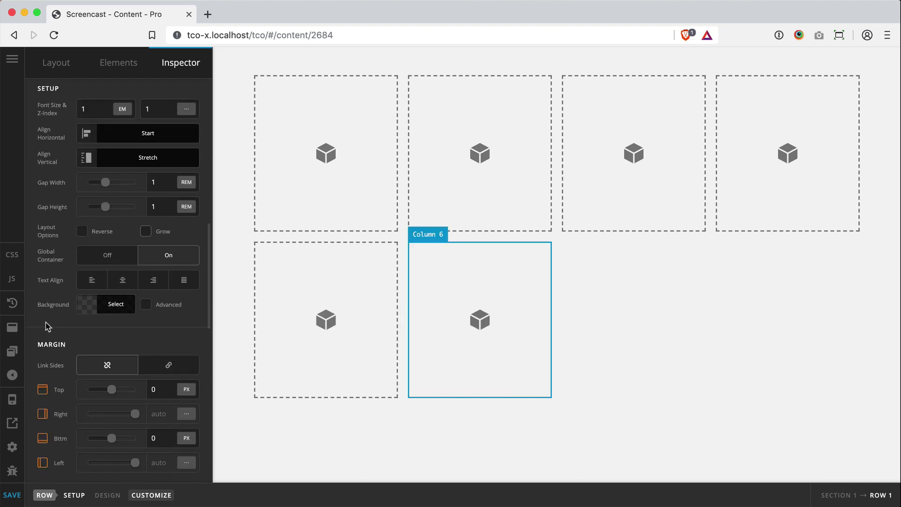
{"action": "scroll", "coordinate": [48, 326], "scroll_direction": "up", "scroll_amount": 2}
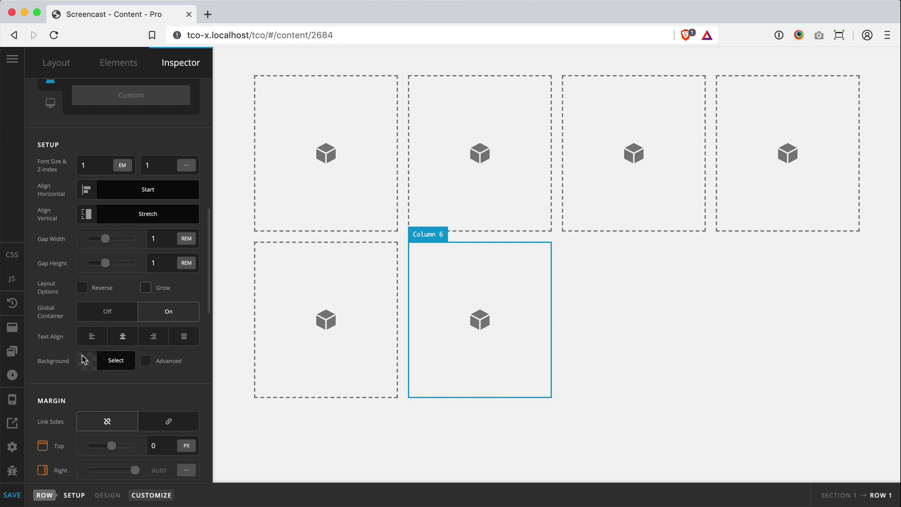
{"action": "scroll", "coordinate": [66, 377], "scroll_direction": "down", "scroll_amount": 5}
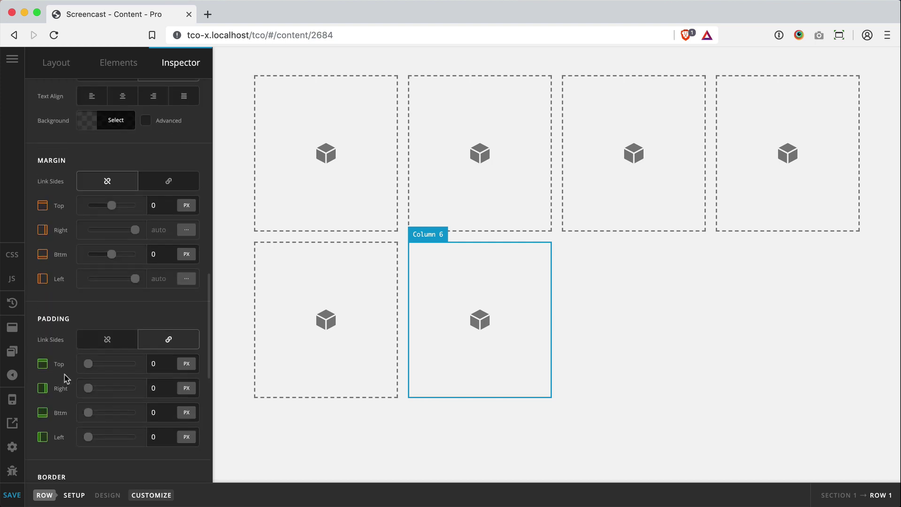
{"action": "scroll", "coordinate": [67, 378], "scroll_direction": "up", "scroll_amount": 10}
{"action": "scroll", "coordinate": [66, 377], "scroll_direction": "up", "scroll_amount": 5}
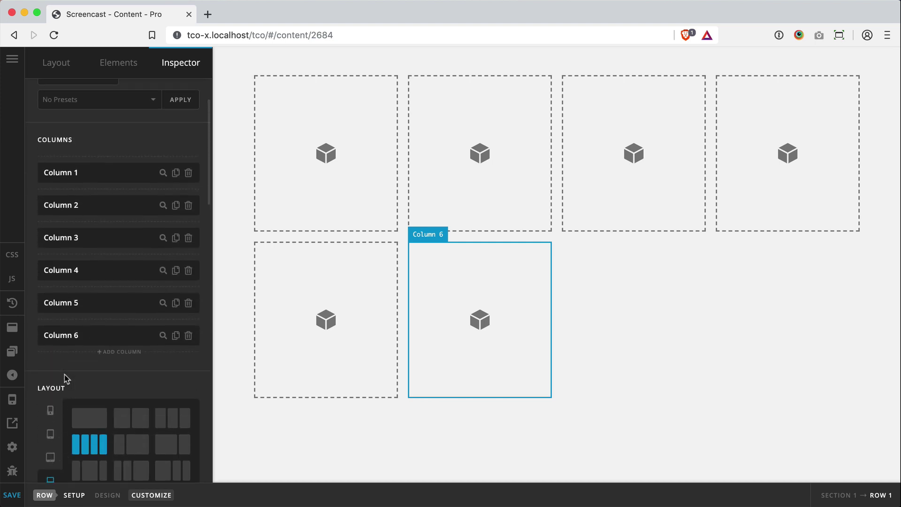
Select Column 5, switch its Flexbox Layout on to review the options, then off again.
{"action": "left_click", "coordinate": [286, 311]}
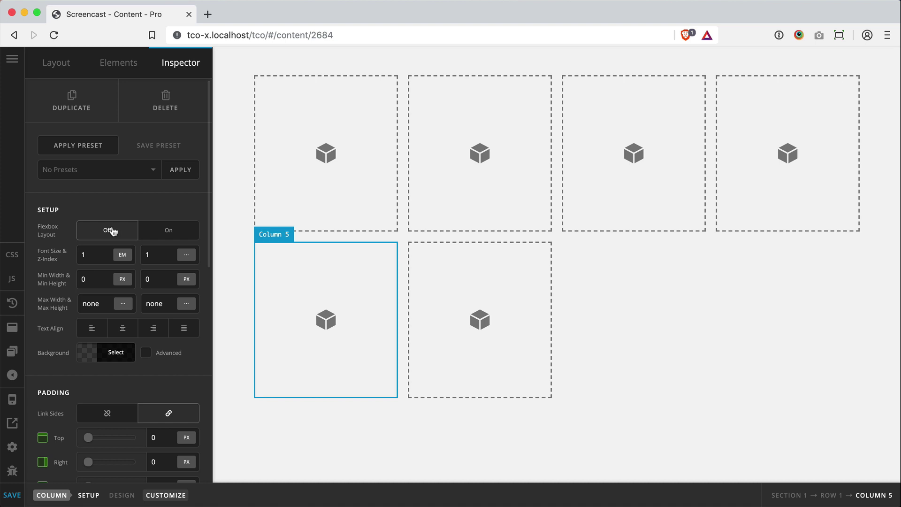
{"action": "left_click", "coordinate": [164, 231]}
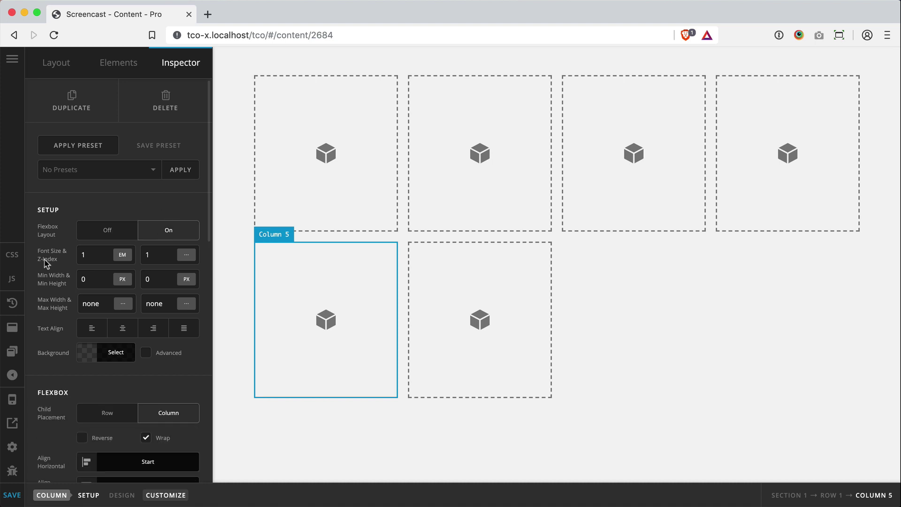
{"action": "scroll", "coordinate": [46, 263], "scroll_direction": "down", "scroll_amount": 3}
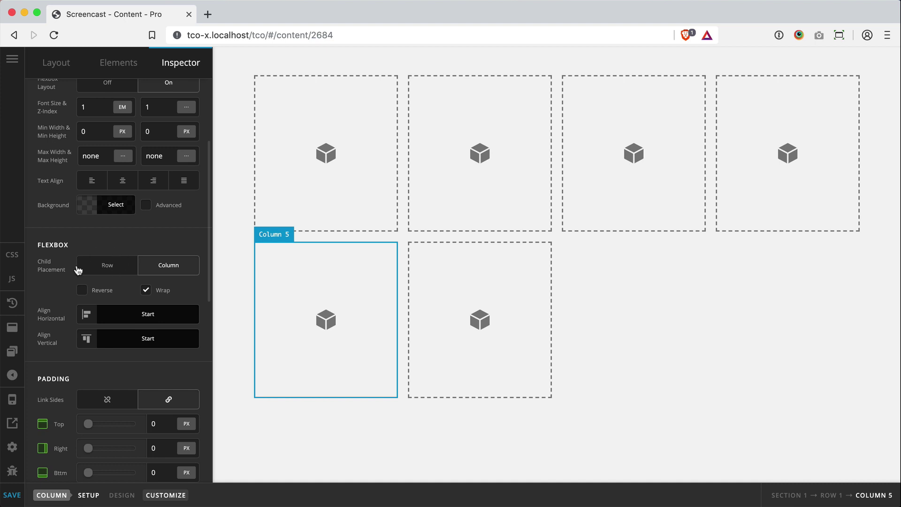
{"action": "scroll", "coordinate": [61, 304], "scroll_direction": "up", "scroll_amount": 1}
{"action": "scroll", "coordinate": [61, 304], "scroll_direction": "up", "scroll_amount": 3}
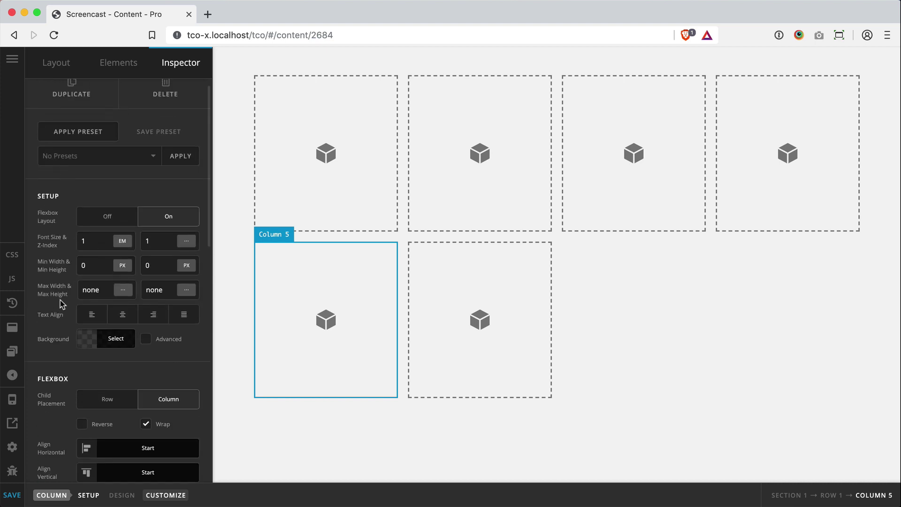
{"action": "left_click", "coordinate": [109, 227]}
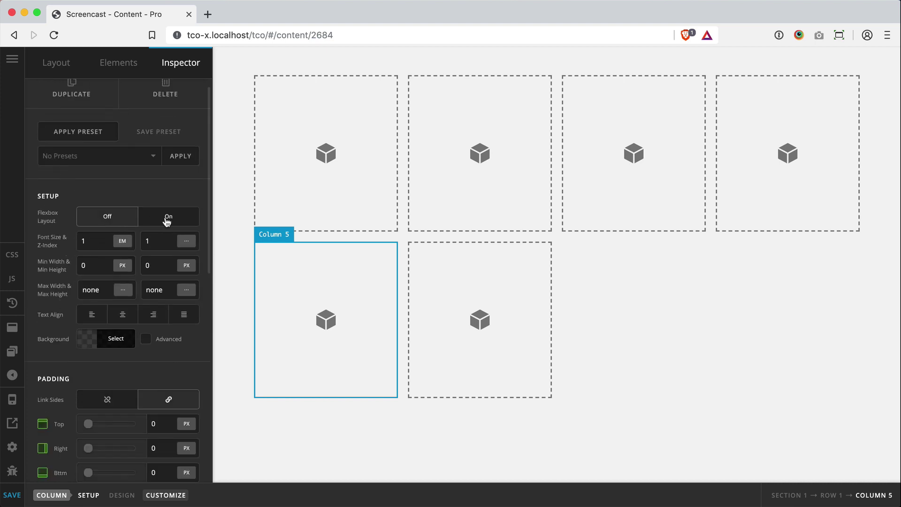
{"action": "scroll", "coordinate": [165, 218], "scroll_direction": "up", "scroll_amount": 1}
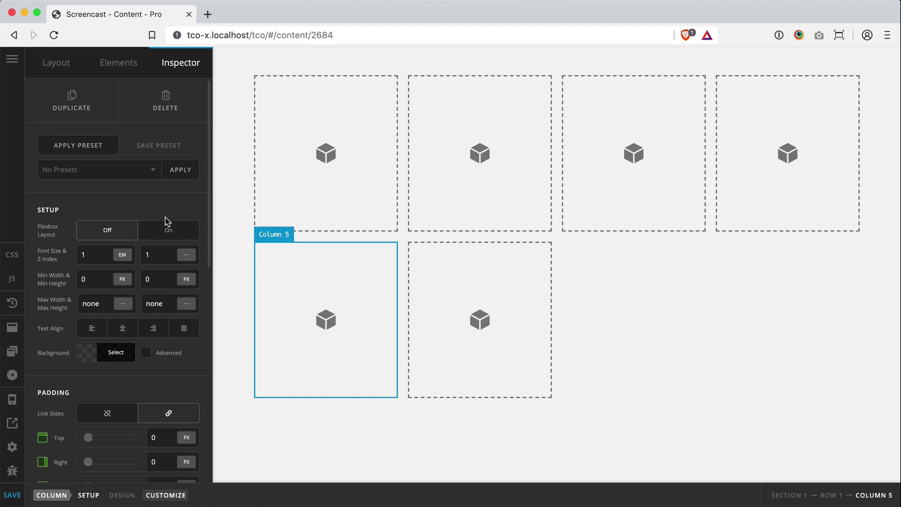
Select Row 1 via Section 1, then toggle Grow on and back off in Setup.
{"action": "left_click", "coordinate": [233, 310]}
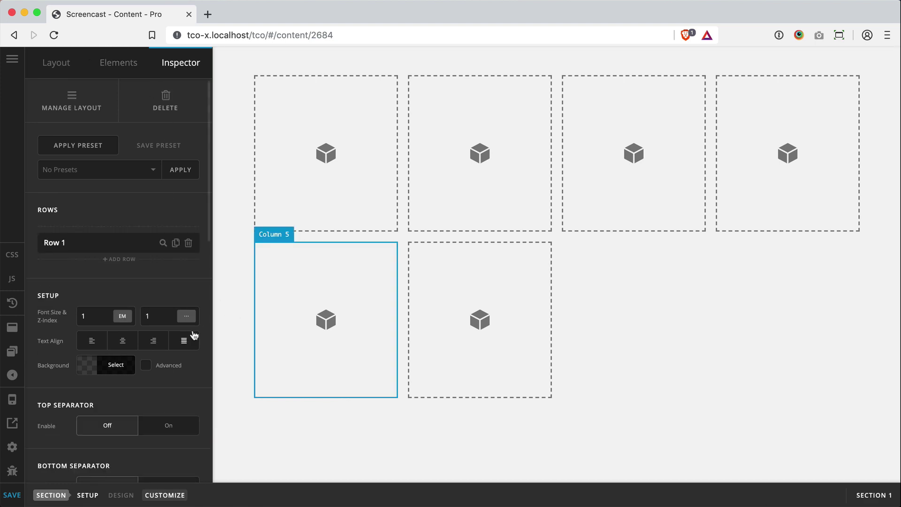
{"action": "left_click", "coordinate": [349, 238]}
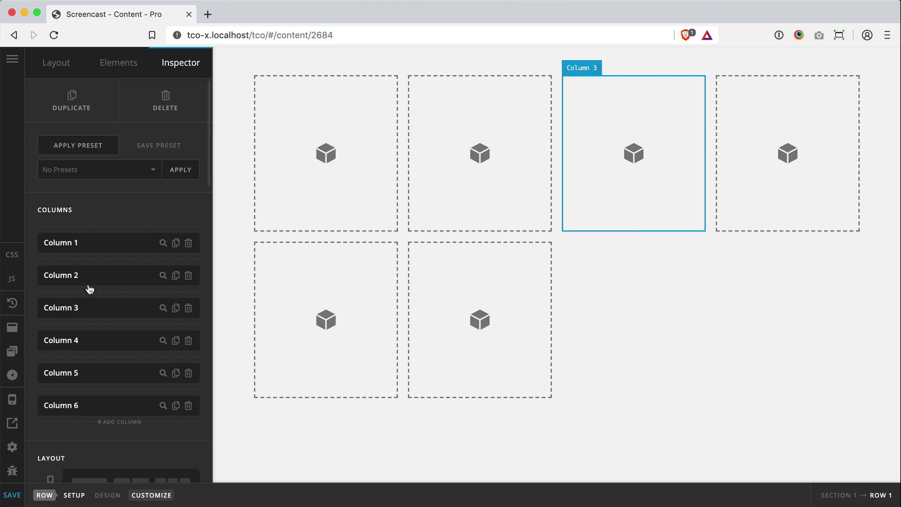
{"action": "scroll", "coordinate": [109, 413], "scroll_direction": "down", "scroll_amount": 5}
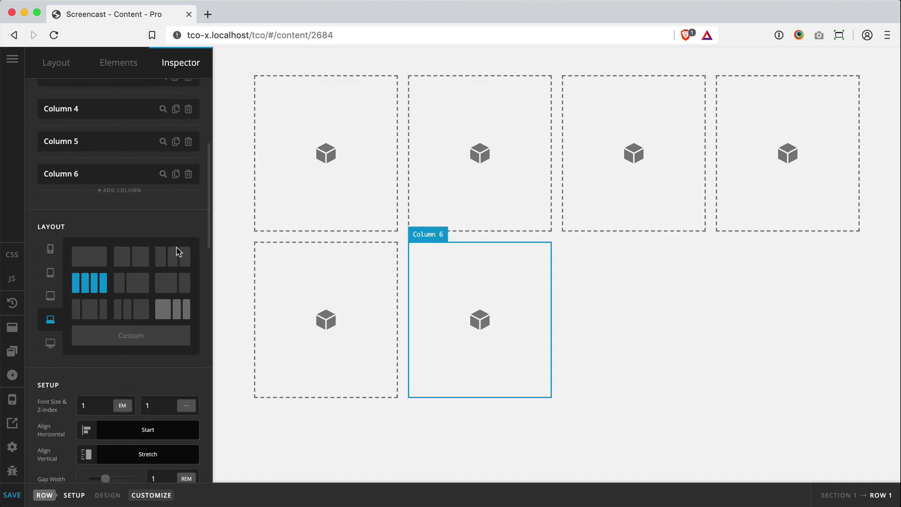
{"action": "scroll", "coordinate": [158, 321], "scroll_direction": "down", "scroll_amount": 5}
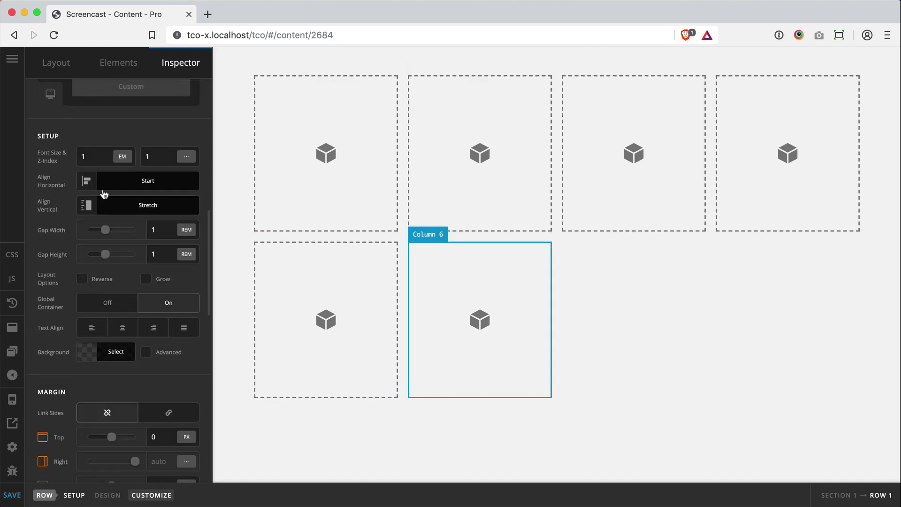
{"action": "left_click", "coordinate": [144, 279]}
{"action": "left_click", "coordinate": [143, 279]}
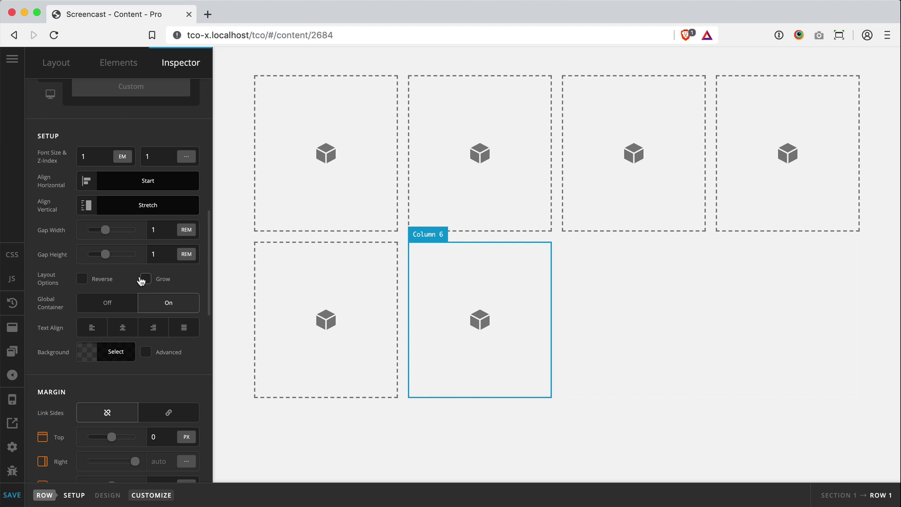